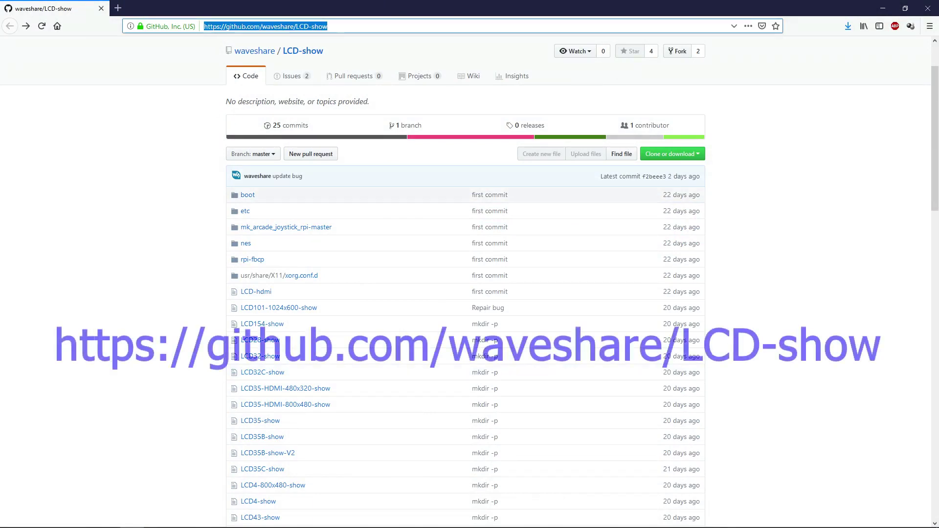
# - Download the waveshare LCD-show repository as LCD-show-master.zip and save the file
pyautogui.click(671, 154)
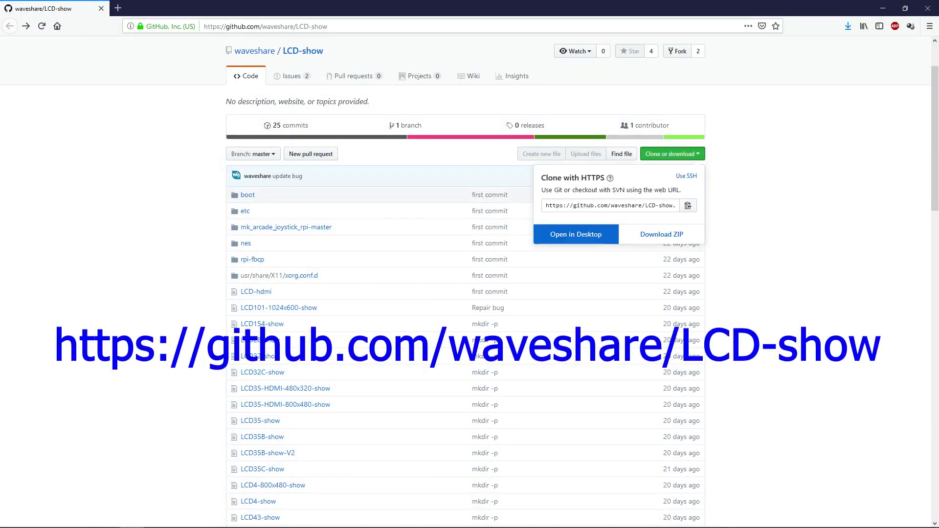
pyautogui.click(661, 234)
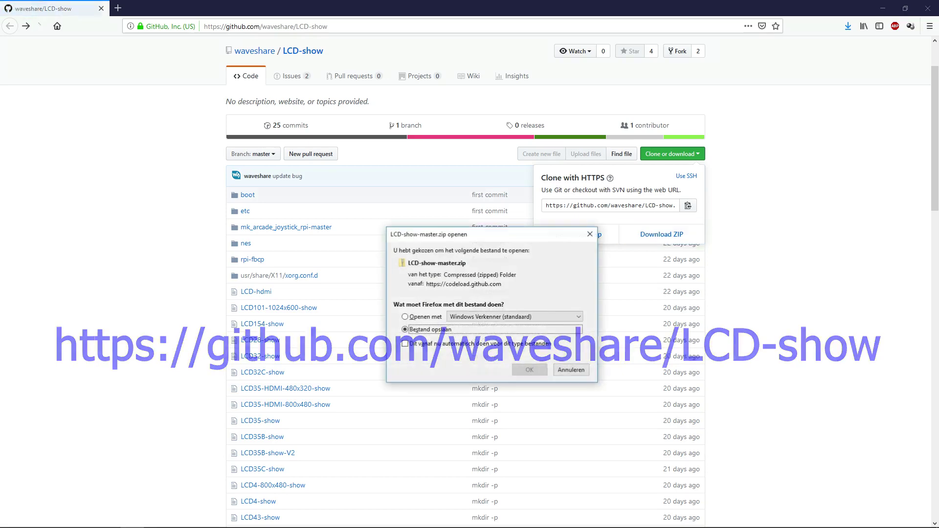
pyautogui.press('Return')
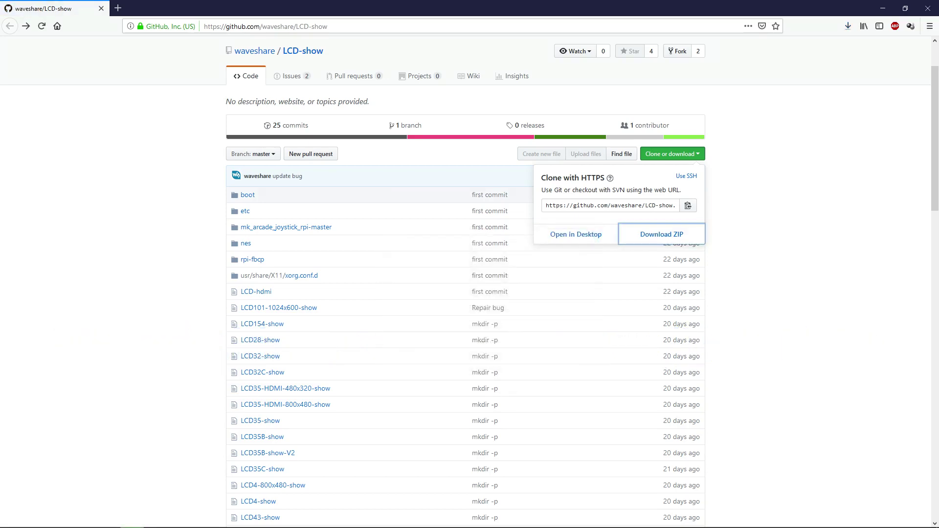
pyautogui.press('Escape')
# - Scroll through the README to review the per-display install commands
pyautogui.scroll(-7, 469, 273)
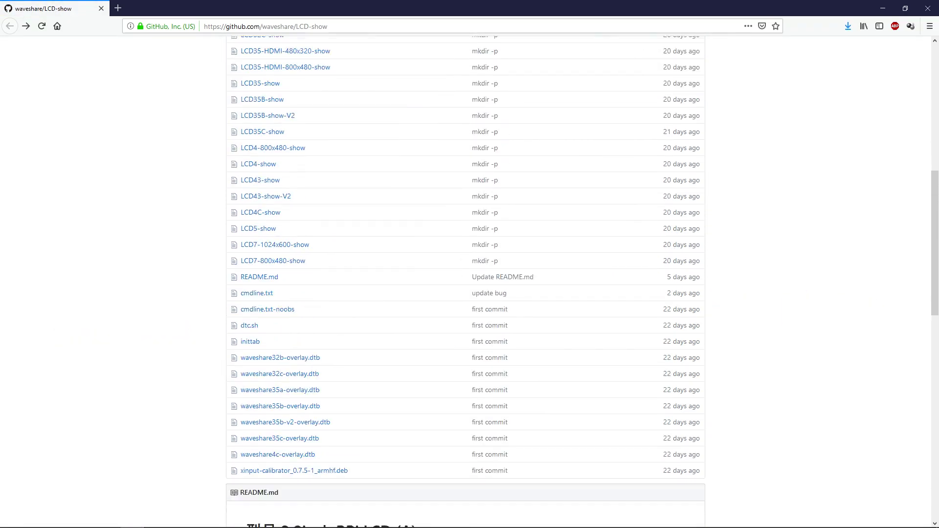
pyautogui.scroll(-10, 469, 274)
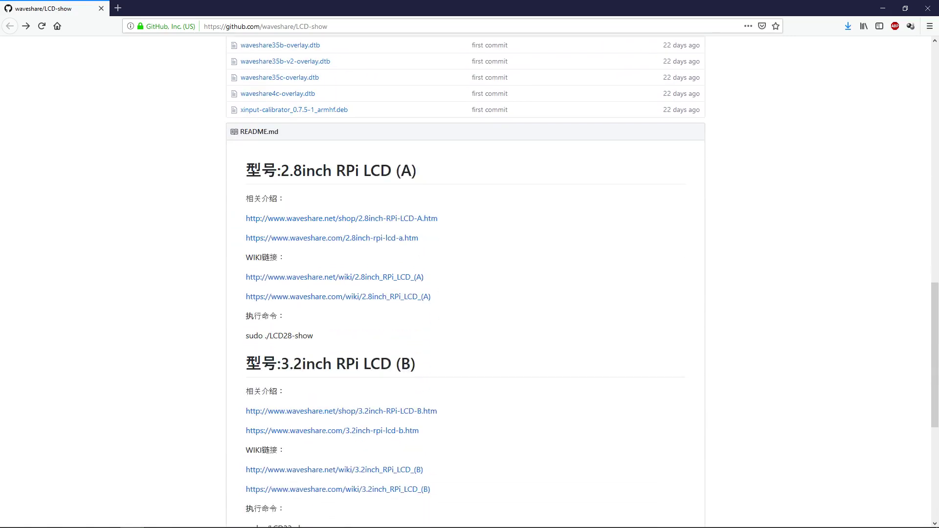
pyautogui.scroll(-4, 470, 274)
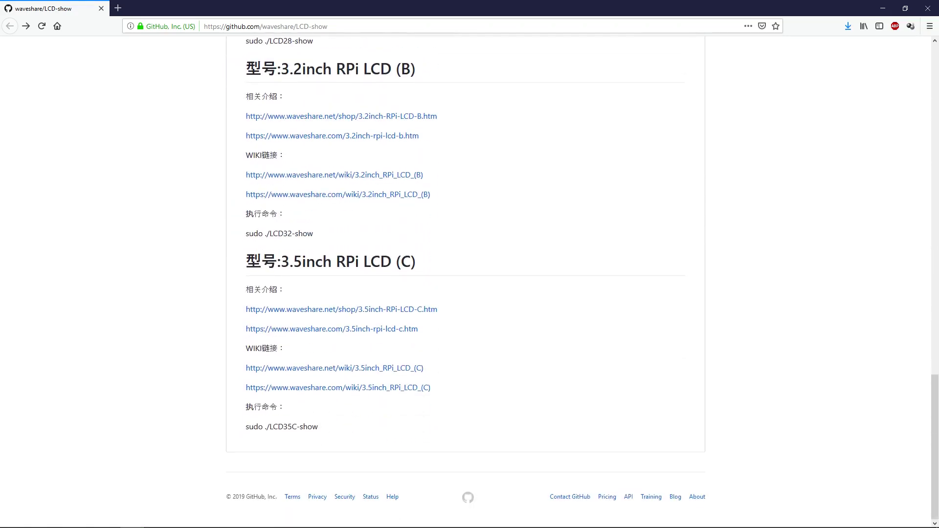
pyautogui.scroll(20, 469, 274)
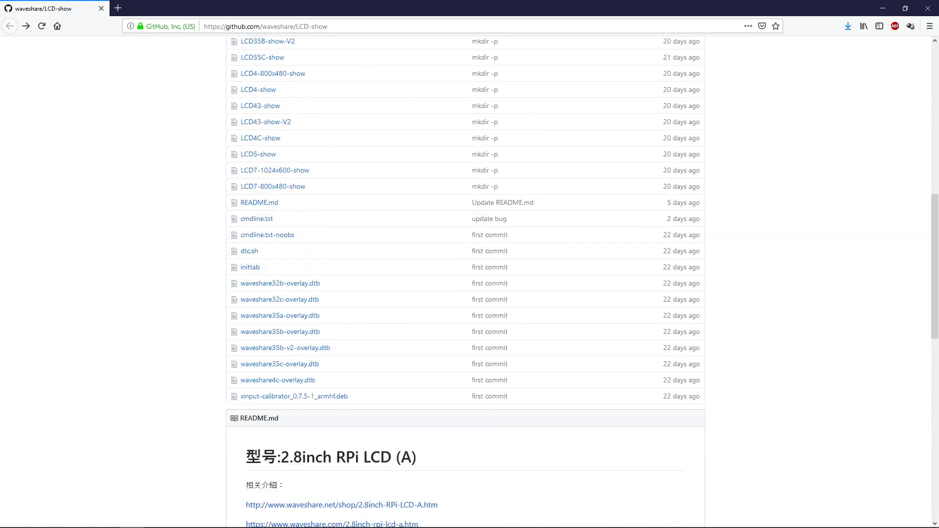
pyautogui.scroll(1, 469, 274)
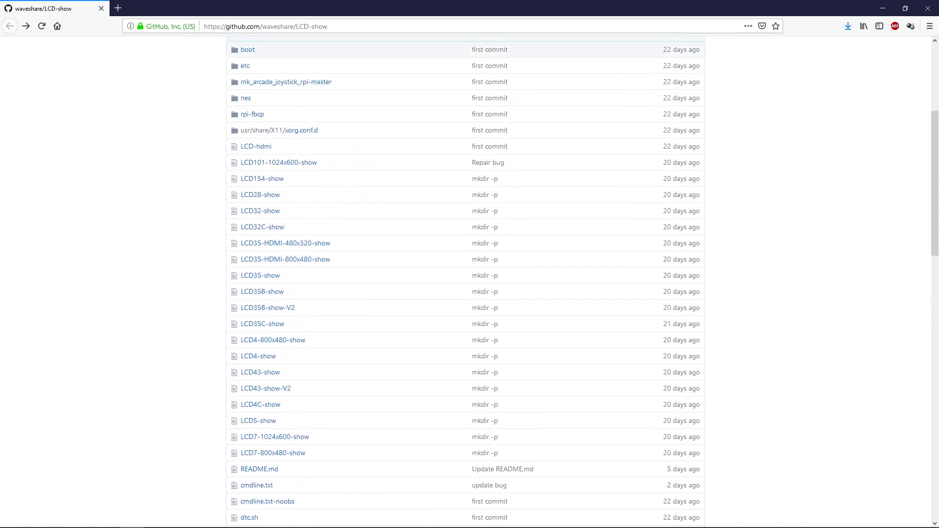
# - Bring the window forward, change into LCD-show-master, and recall the earlier command from history
pyautogui.moveTo(342, 527)
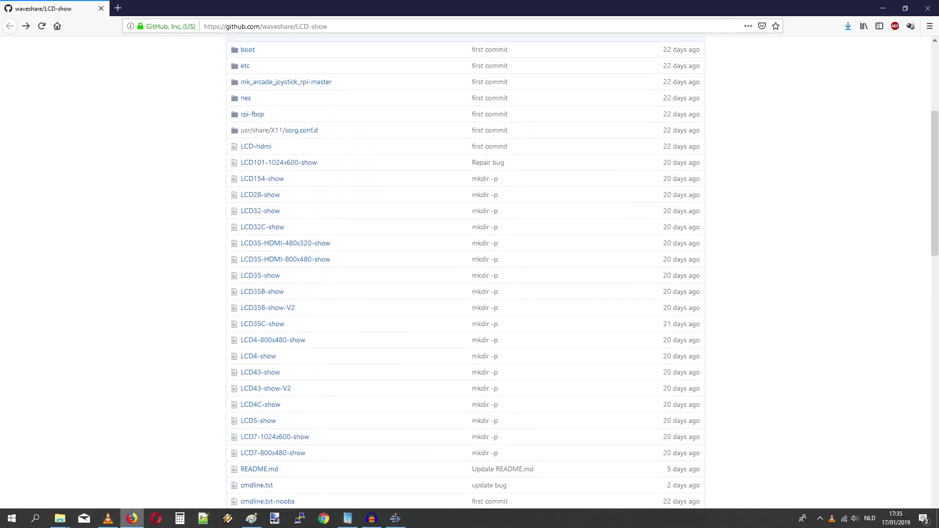
pyautogui.click(108, 518)
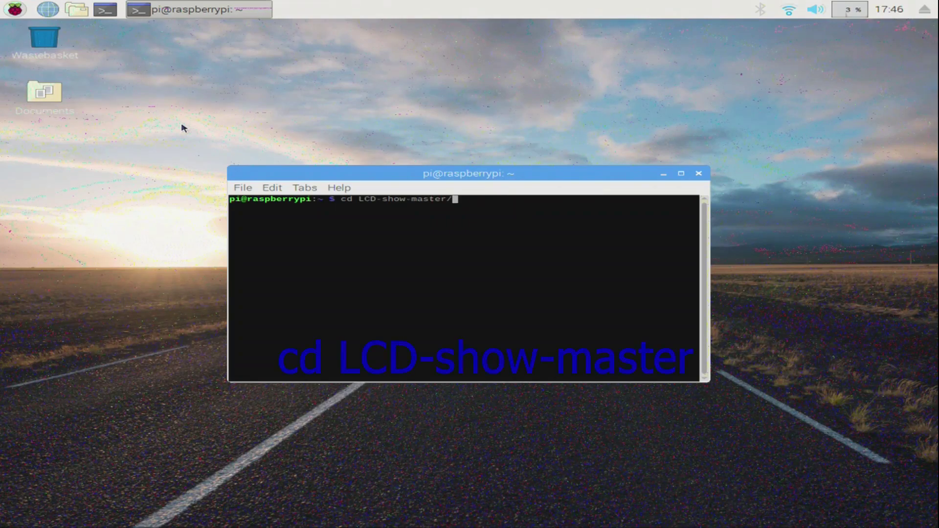
pyautogui.press('Return')
pyautogui.write('sudo /bin/bash ./LCD-hdmi')
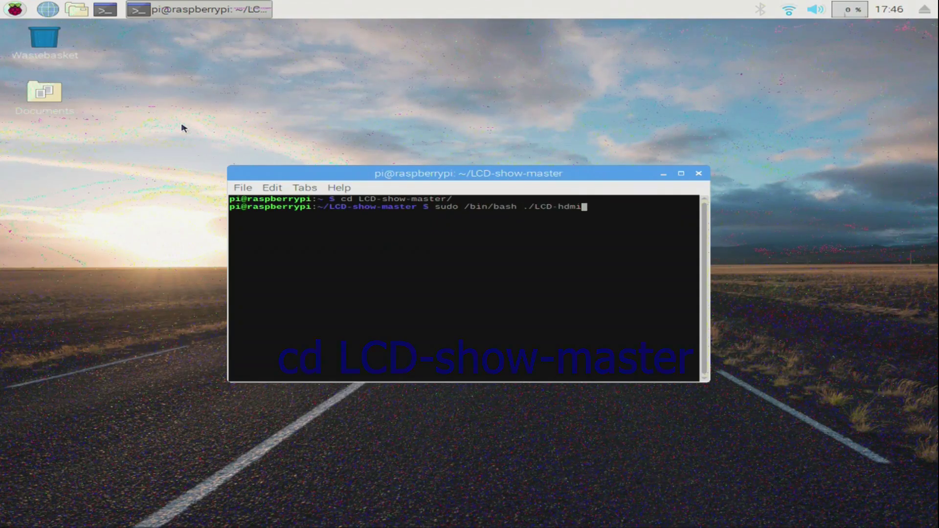
pyautogui.press('Up')
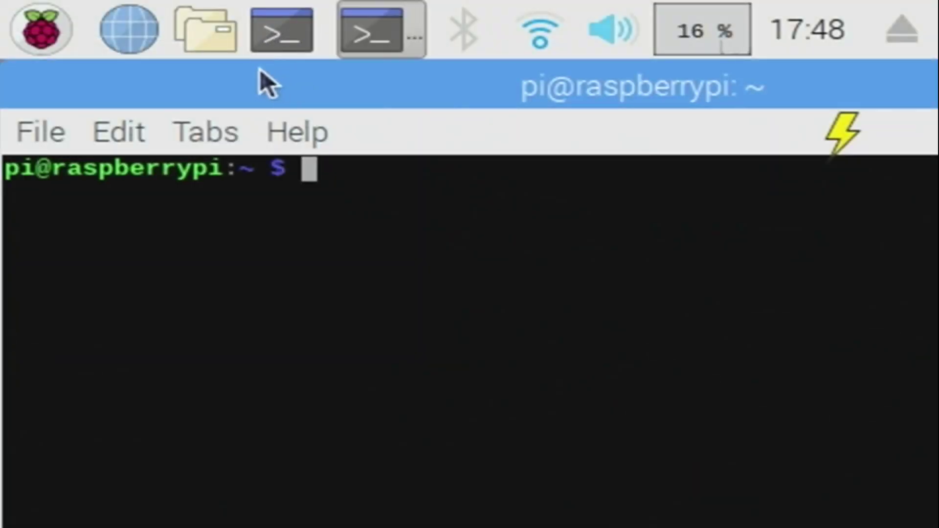
# - Enter LCD-show-master/, recall sudo /bin/bash ./LCD-hdmi from history, and shift the terminal left
pyautogui.write('cd LCD-show-master/')
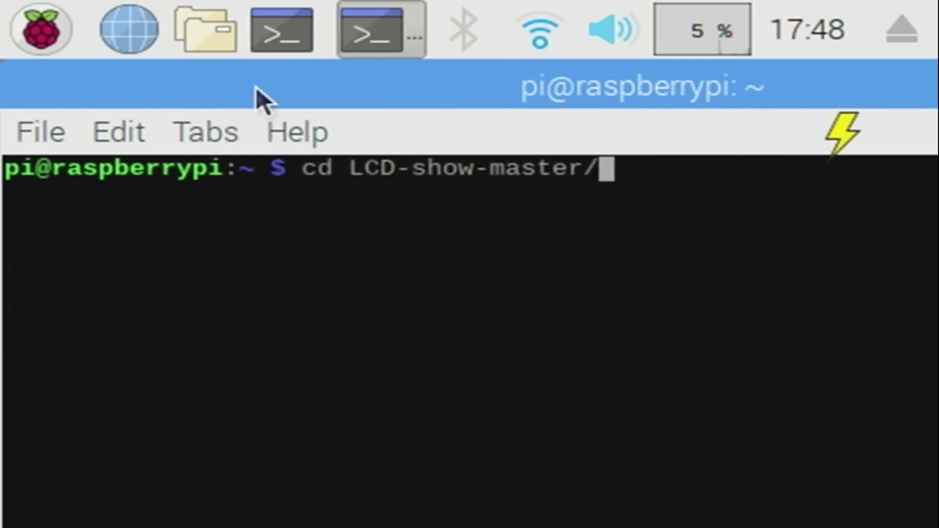
pyautogui.press('Return')
pyautogui.press('Up')
pyautogui.press('Up')
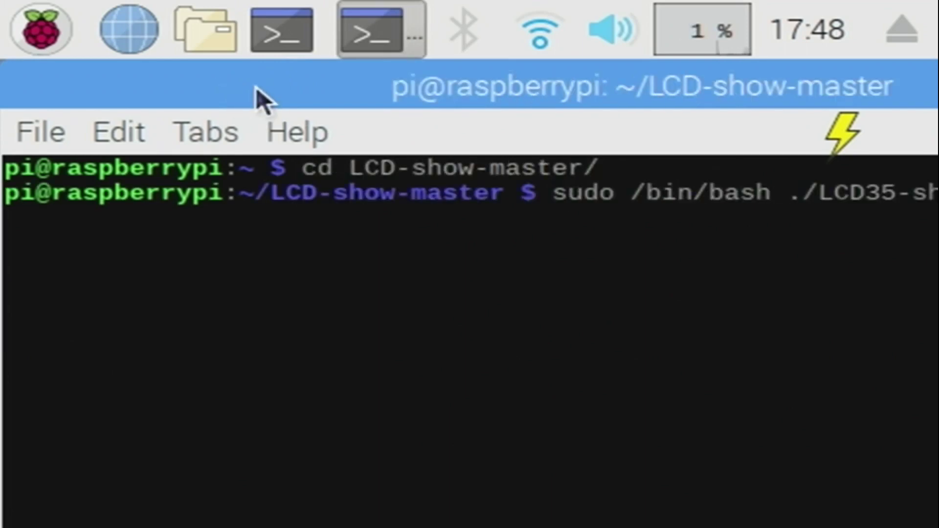
pyautogui.press('Up')
pyautogui.press('Up')
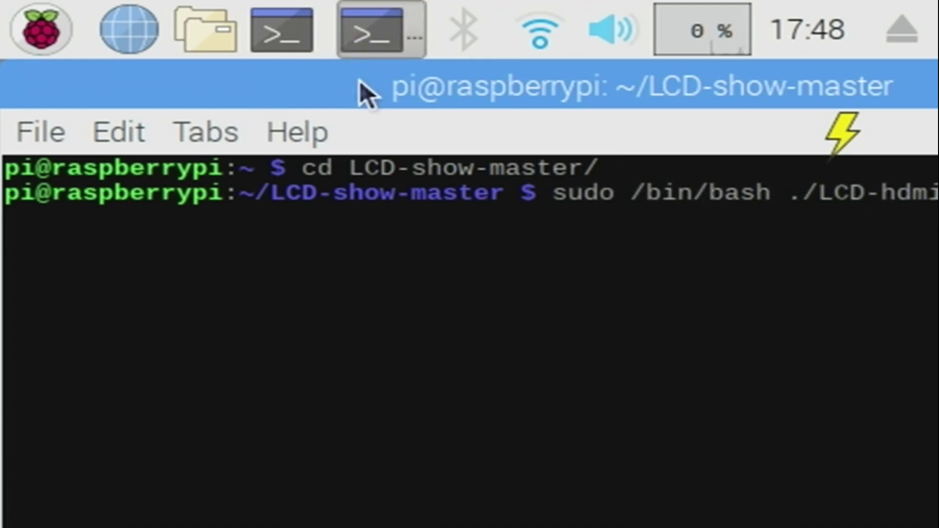
pyautogui.moveTo(359, 81); pyautogui.dragTo(293, 86)
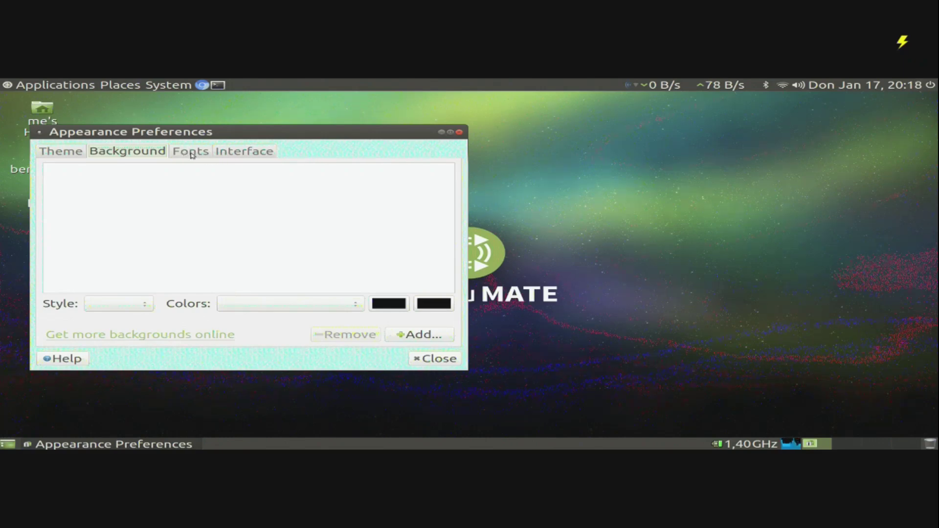
# - Set the desktop font size to 22 on the Fonts tab and close Appearance Preferences
pyautogui.click(189, 153)
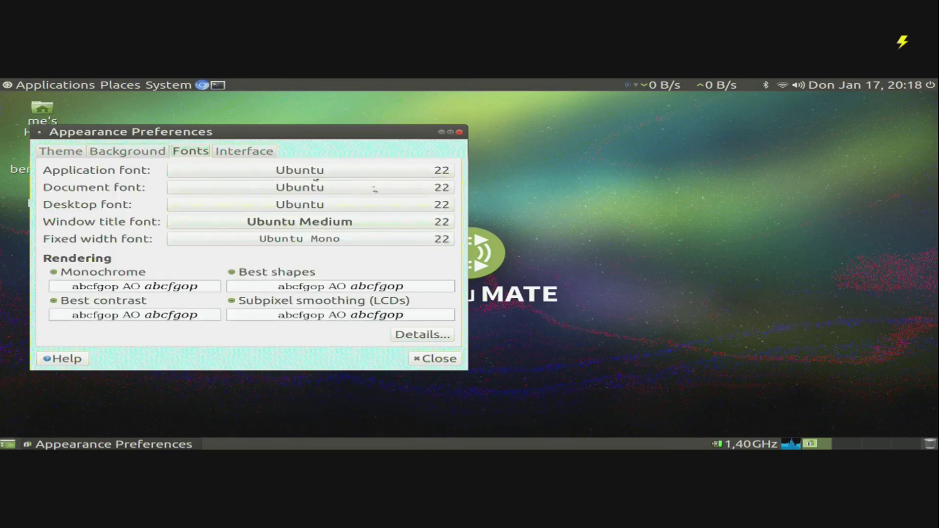
pyautogui.click(433, 185)
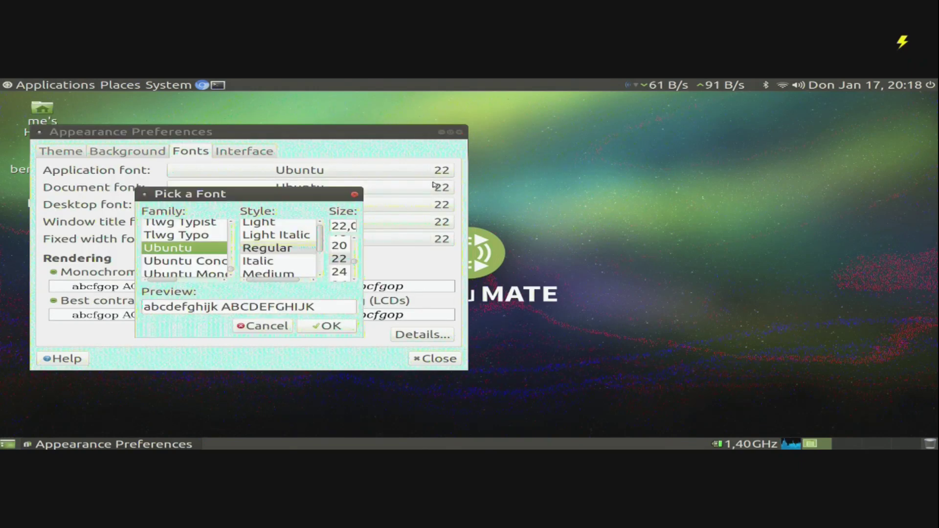
pyautogui.click(337, 260)
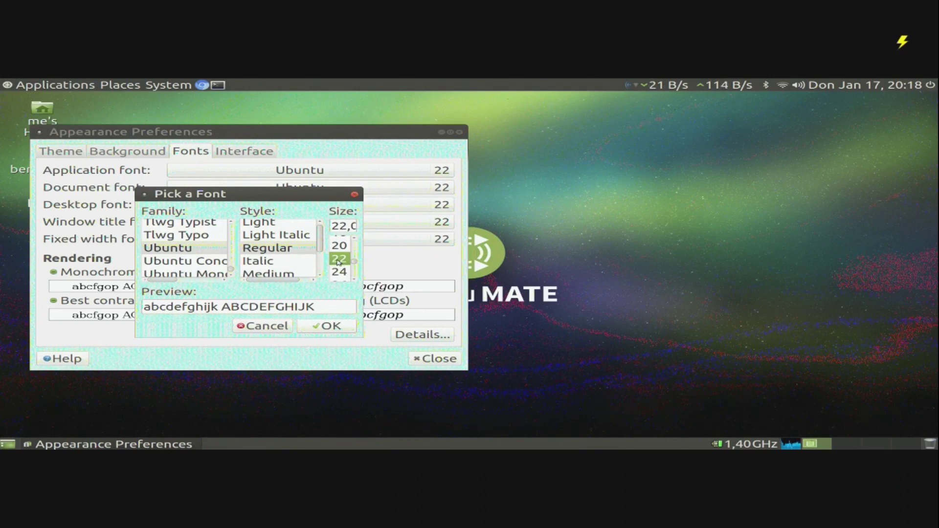
pyautogui.click(336, 328)
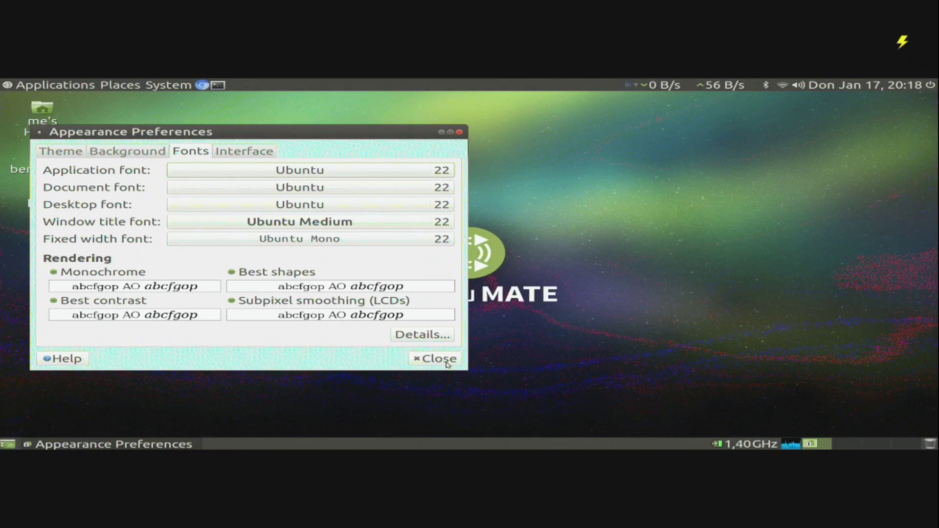
pyautogui.click(447, 361)
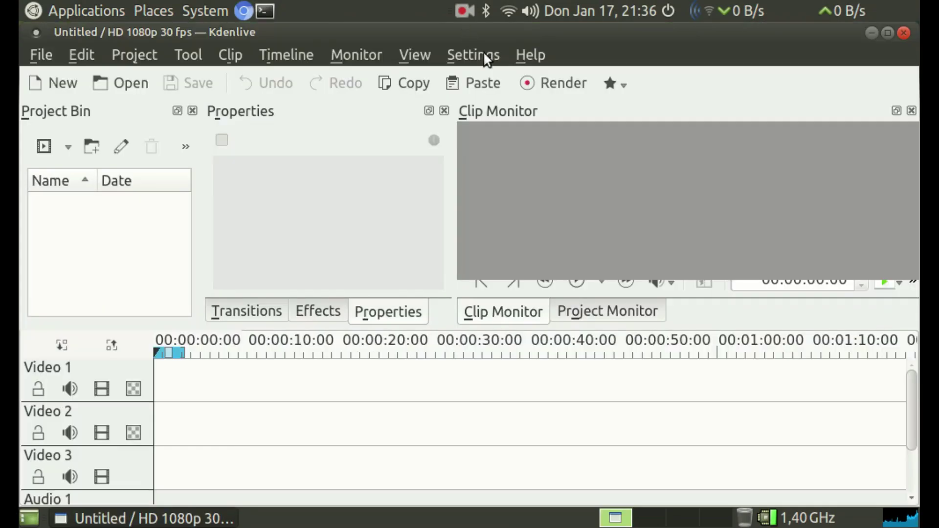
pyautogui.click(484, 51)
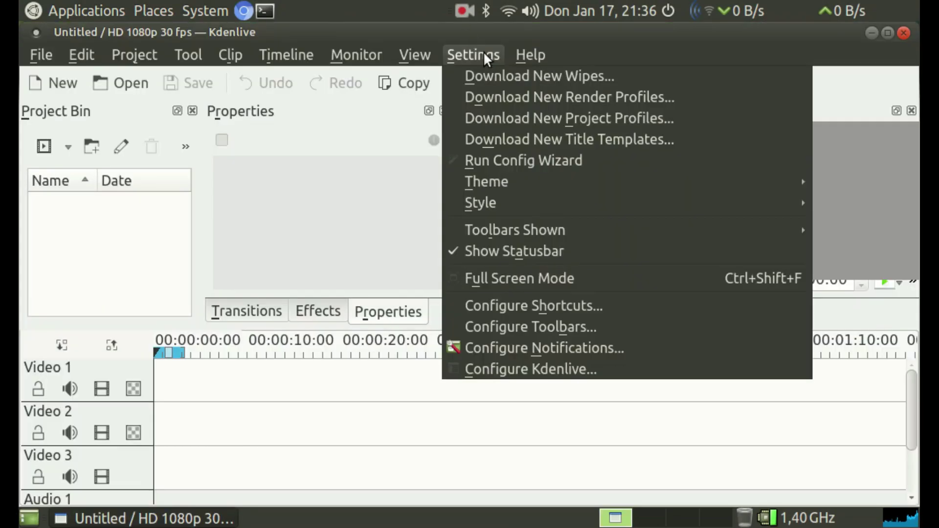
pyautogui.click(530, 372)
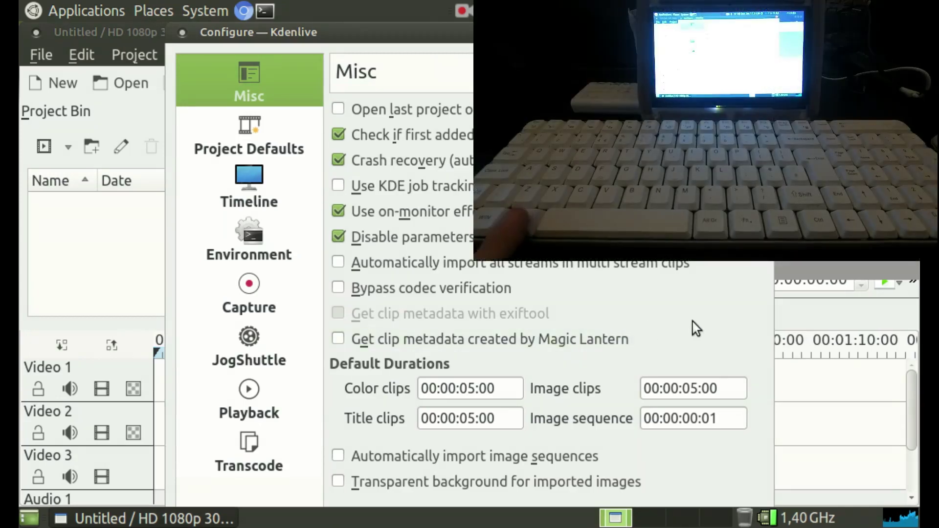
pyautogui.moveTo(693, 323); pyautogui.dragTo(694, 142)
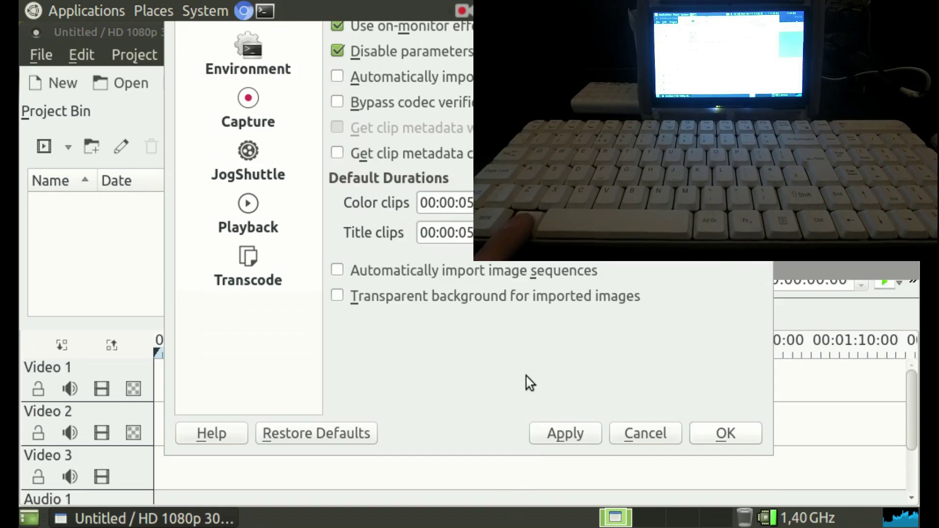
pyautogui.moveTo(526, 376); pyautogui.dragTo(488, 527)
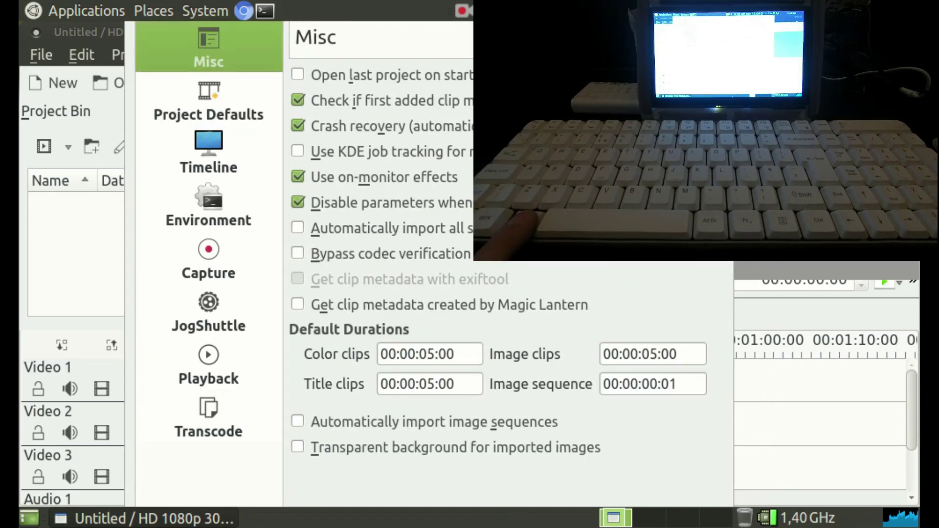
pyautogui.hotkey('alt', 'v')
pyautogui.moveTo(670, 268); pyautogui.dragTo(673, 80)
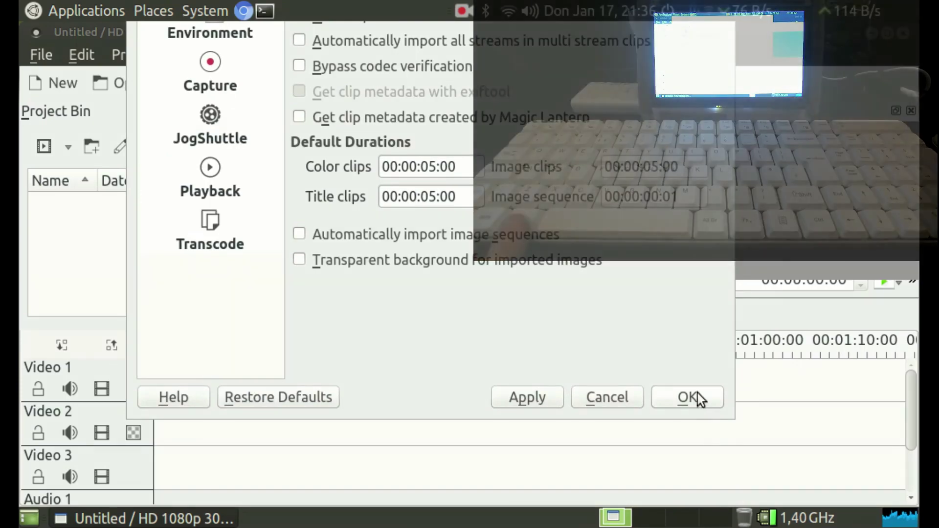
pyautogui.click(698, 397)
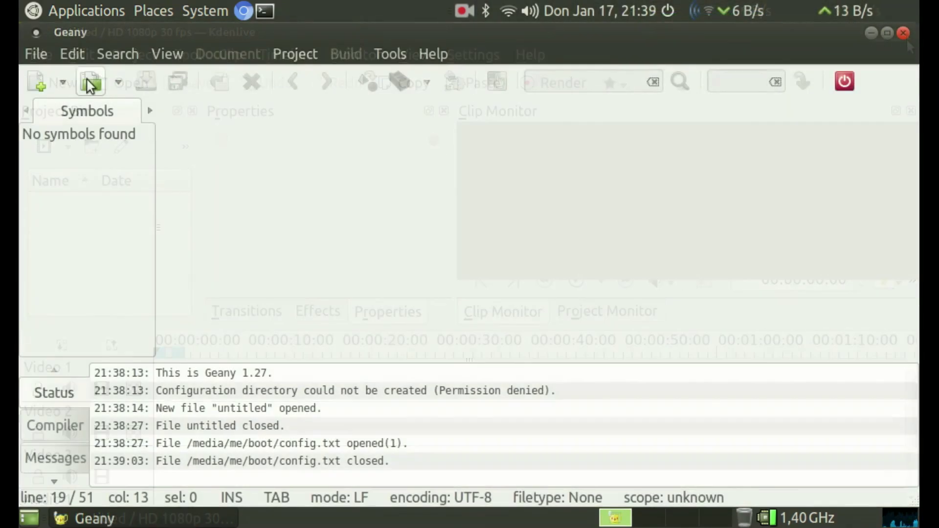
pyautogui.click(89, 85)
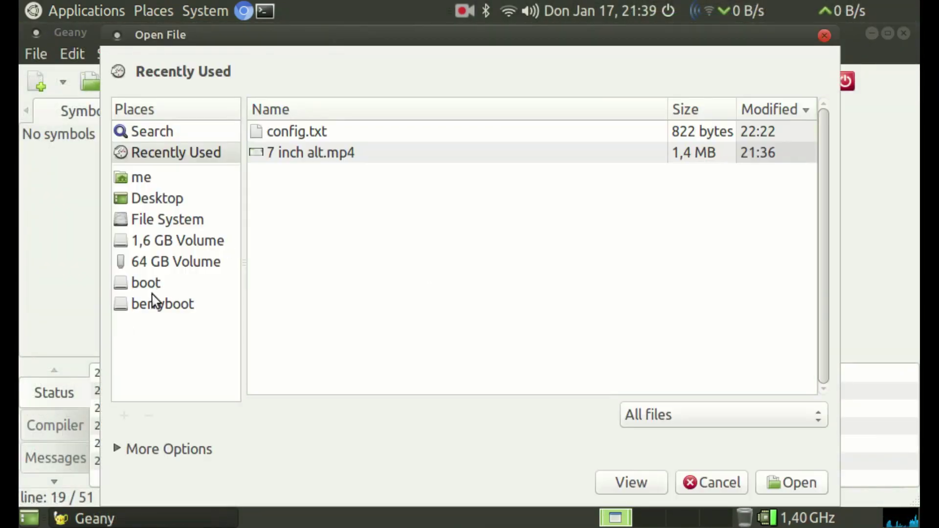
# - Open config.txt from the boot volume in Geany
pyautogui.click(145, 284)
pyautogui.scroll(-4, 464, 225)
pyautogui.doubleClick(316, 247)
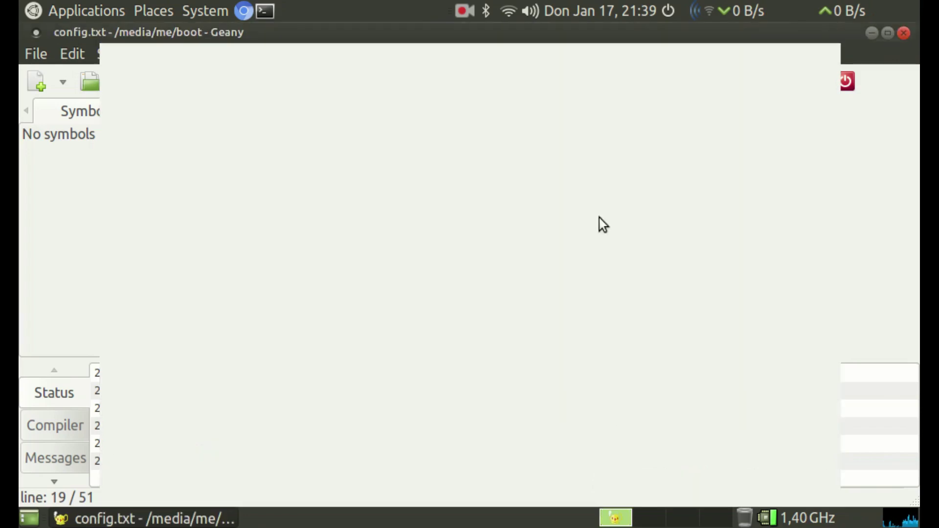
# - Select the #touchscreen settings block, lines 12–17, with hdmi_group=2 and hdmi_mode=87
pyautogui.scroll(-3, 480, 212)
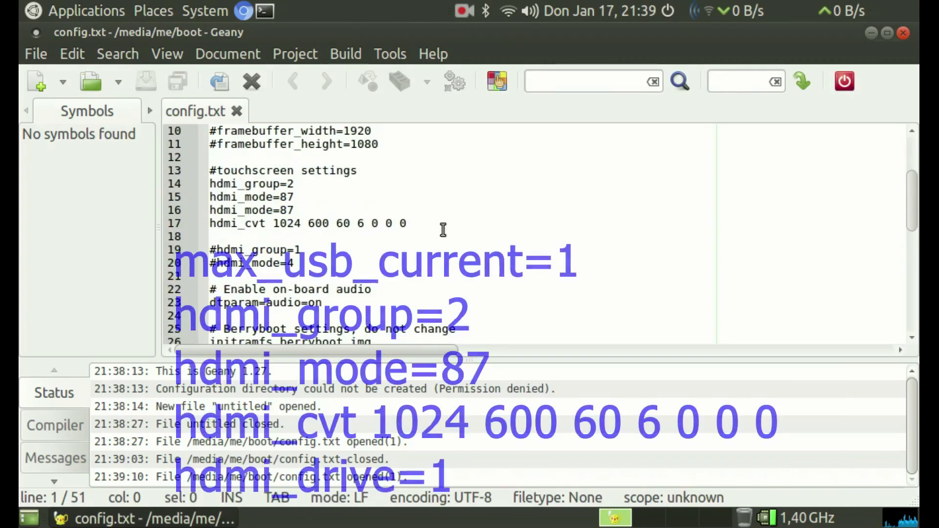
pyautogui.moveTo(432, 223)
pyautogui.mouseDown()
pyautogui.moveTo(334, 208)
pyautogui.moveTo(174, 159)
pyautogui.mouseUp()
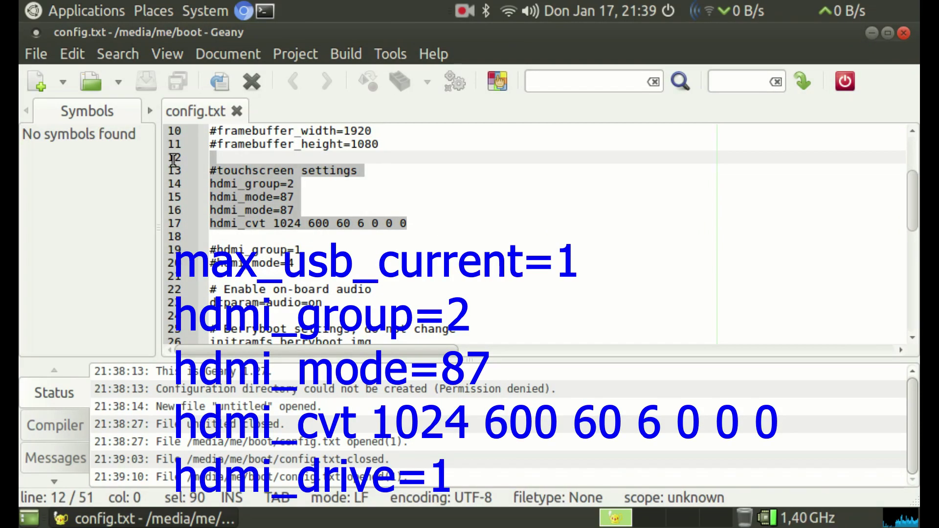
pyautogui.click(222, 174)
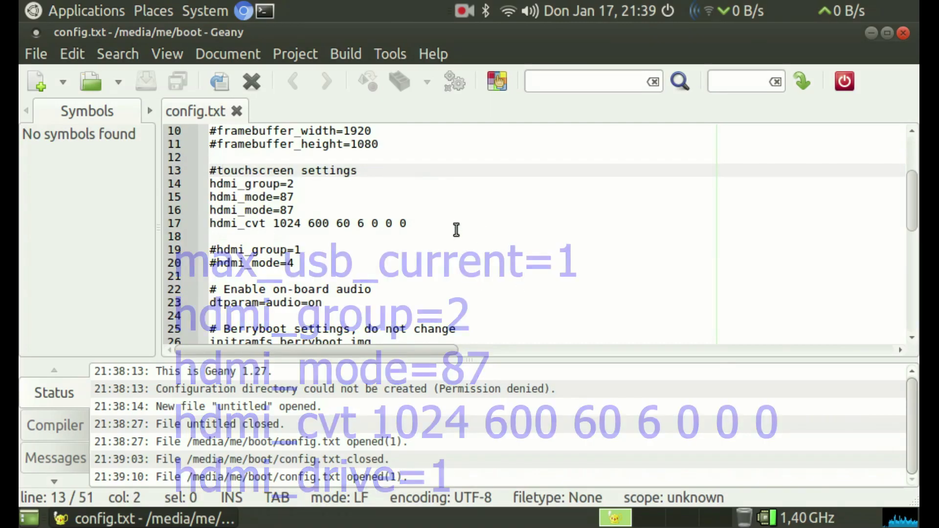
pyautogui.moveTo(457, 226); pyautogui.dragTo(155, 159)
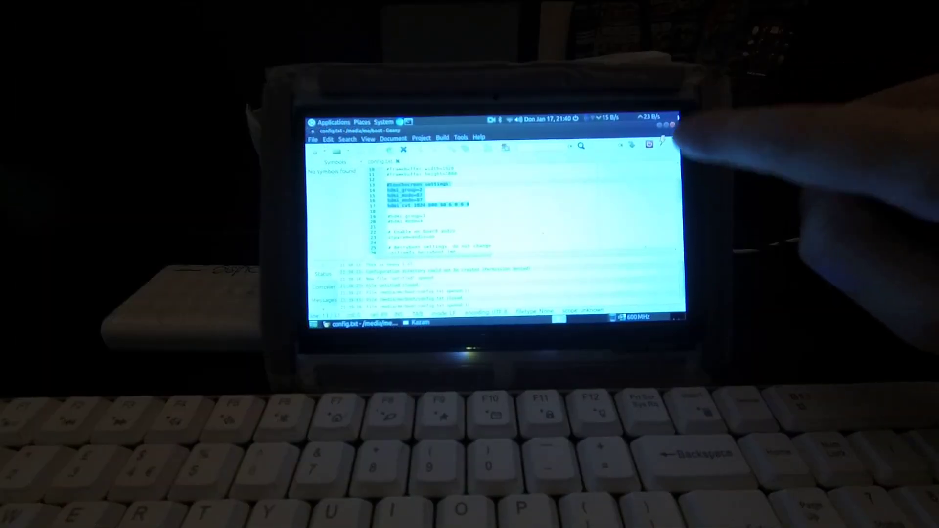
# - Close Geany and move the Kazam screen recorder window to the right
pyautogui.click(675, 128)
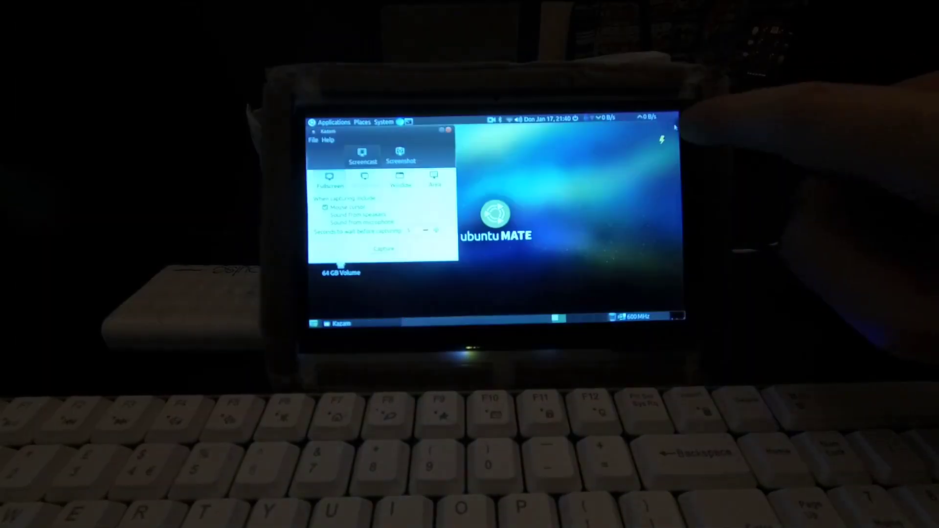
pyautogui.click(397, 139)
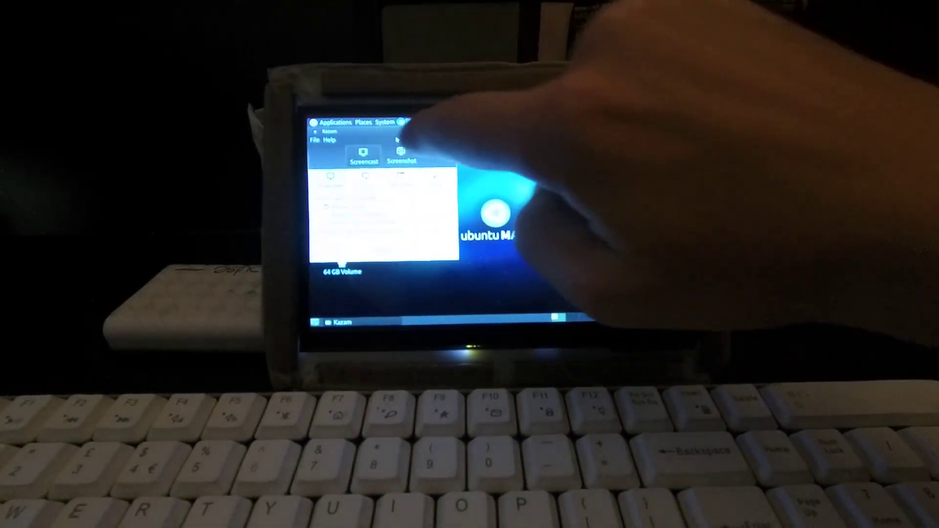
pyautogui.moveTo(397, 140)
pyautogui.mouseDown()
pyautogui.moveTo(531, 161)
pyautogui.moveTo(606, 156)
pyautogui.mouseUp()
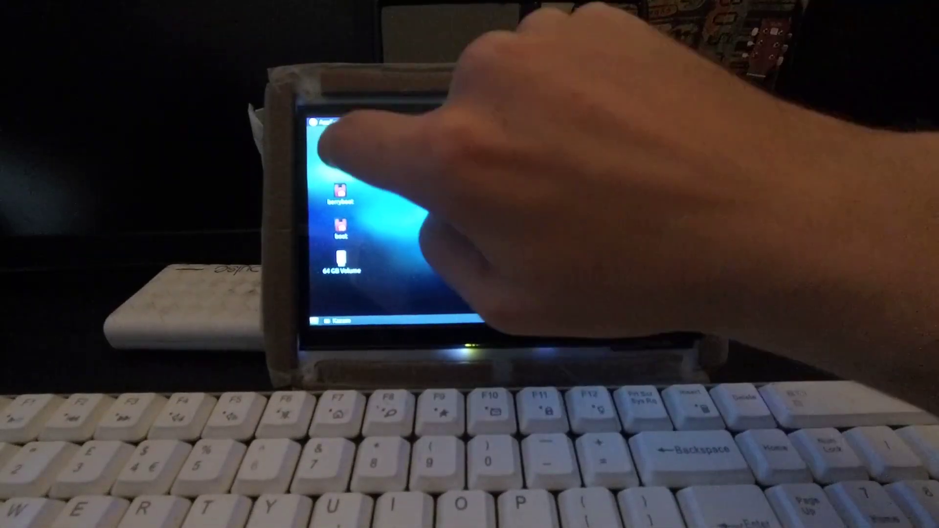
# - Open the home folder, move the file manager aside, and walk the game character right
pyautogui.doubleClick(339, 149)
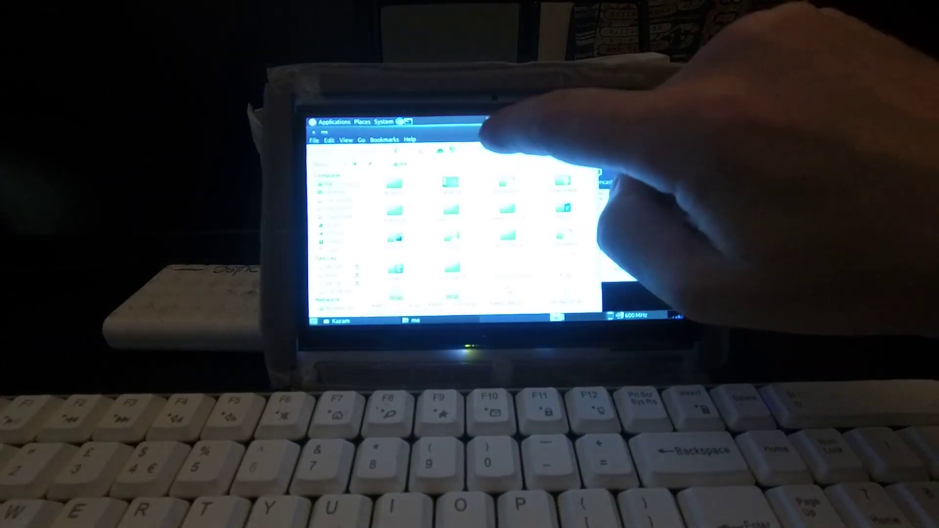
pyautogui.moveTo(489, 131); pyautogui.dragTo(565, 129)
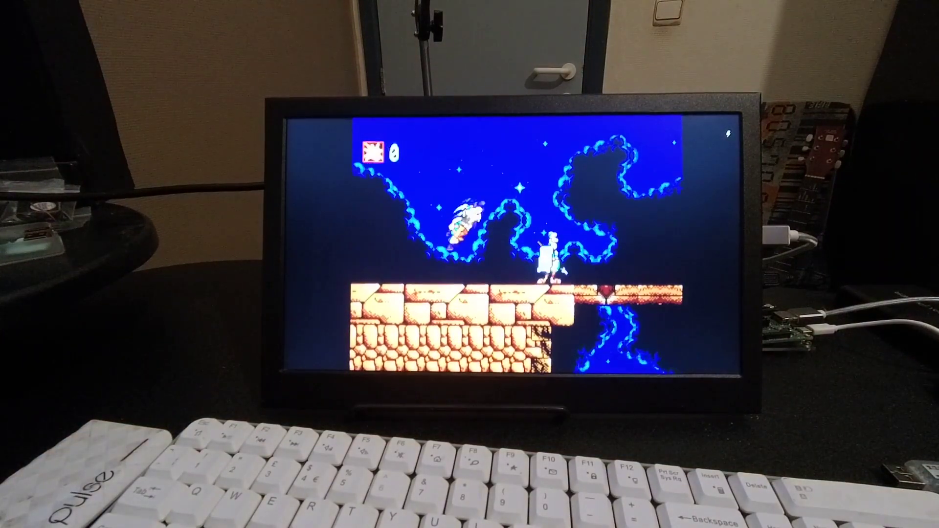
pyautogui.press('Right')
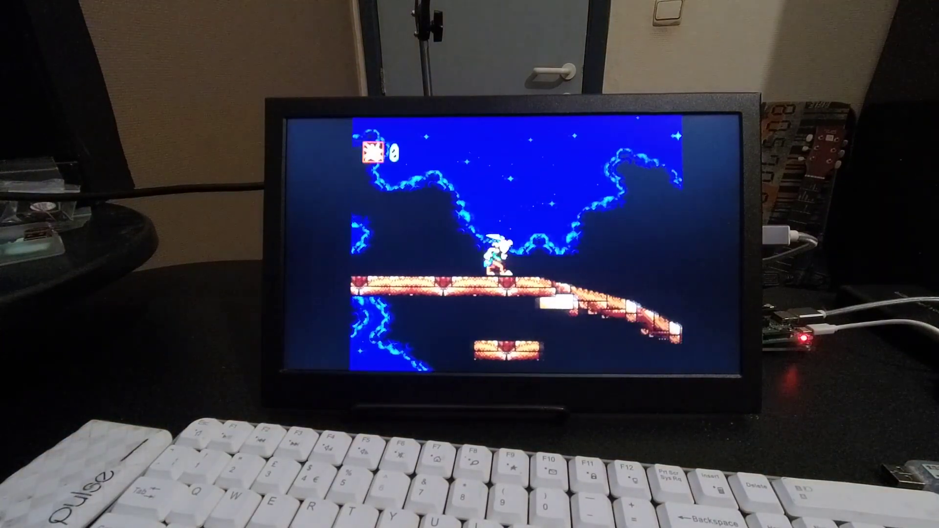